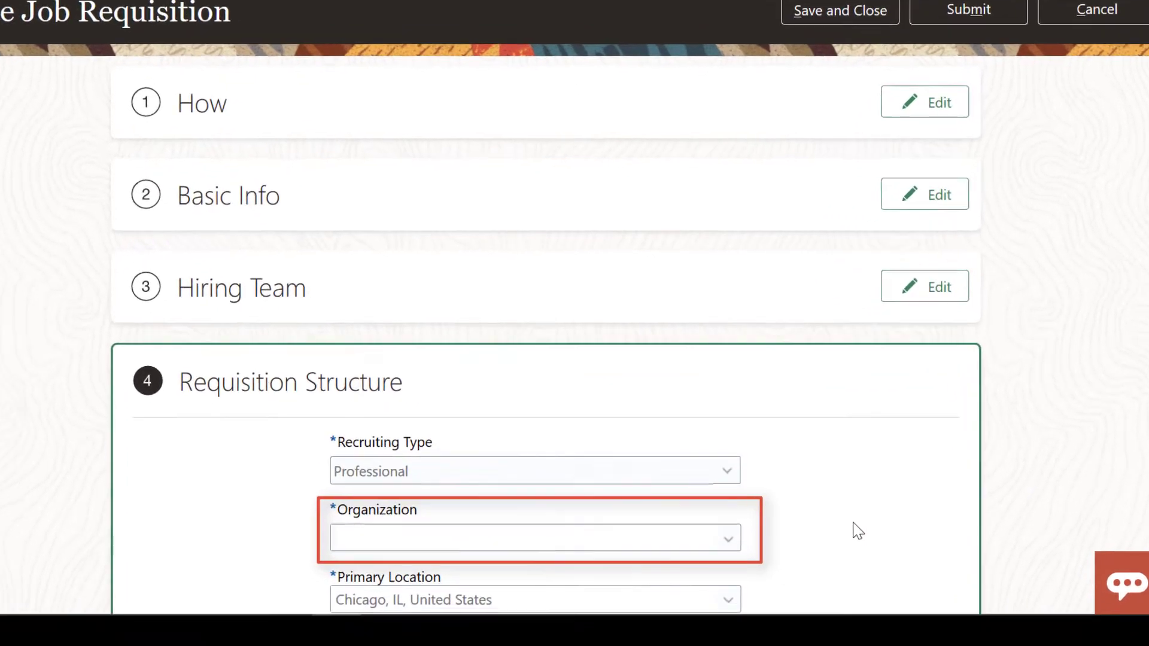
Leave Organization empty and continue the requisition, raising the value-required error on Organization
click(730, 578)
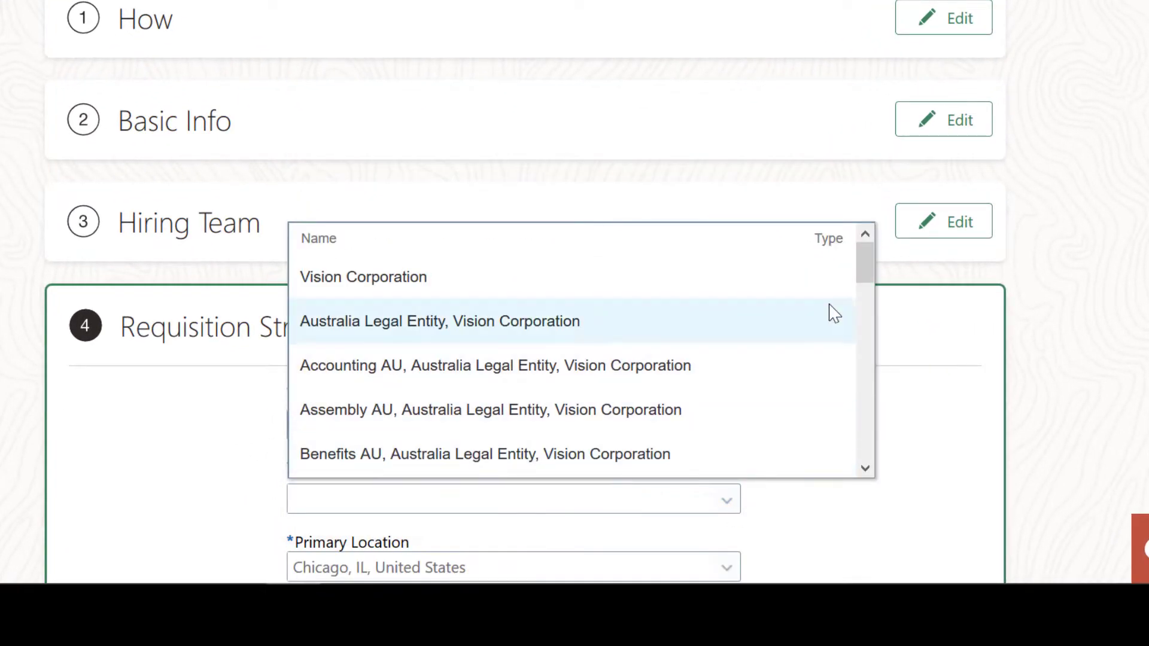
mouse_move(870, 281)
mouse_down()
mouse_move(875, 357)
mouse_move(877, 282)
mouse_up()
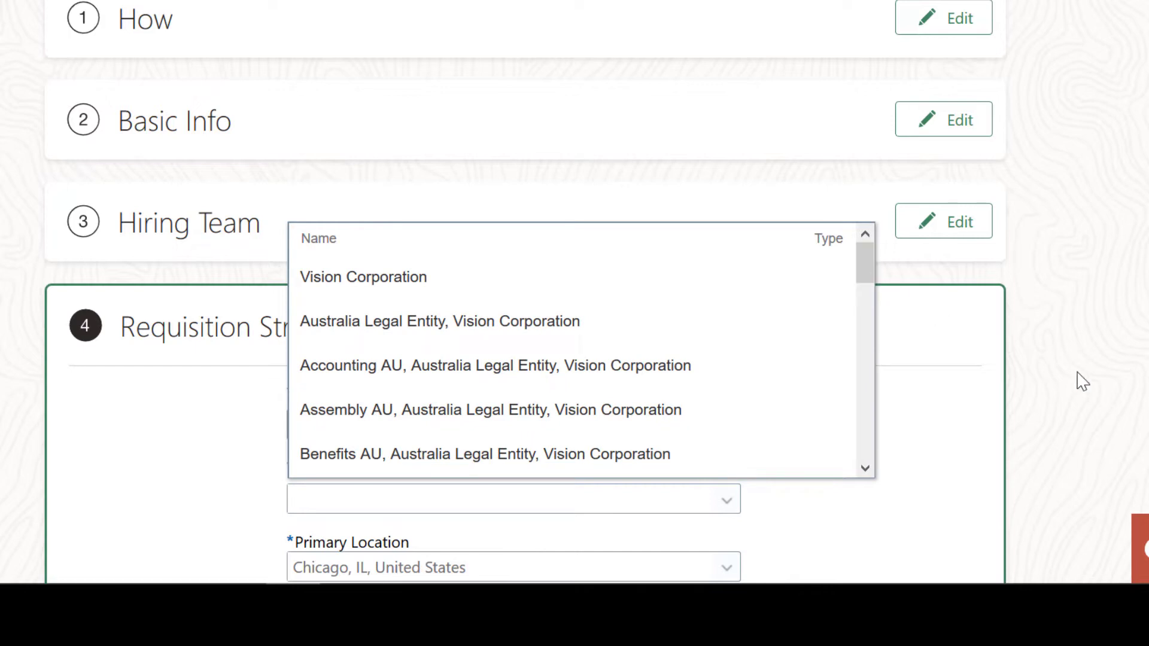
click(1095, 387)
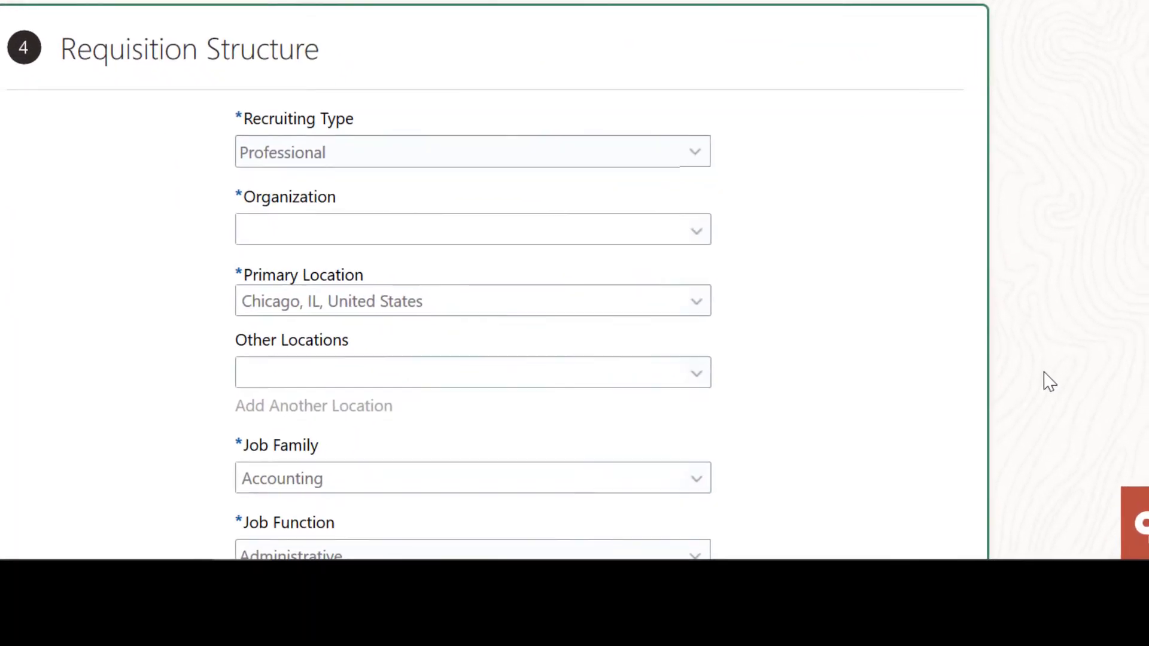
click(538, 513)
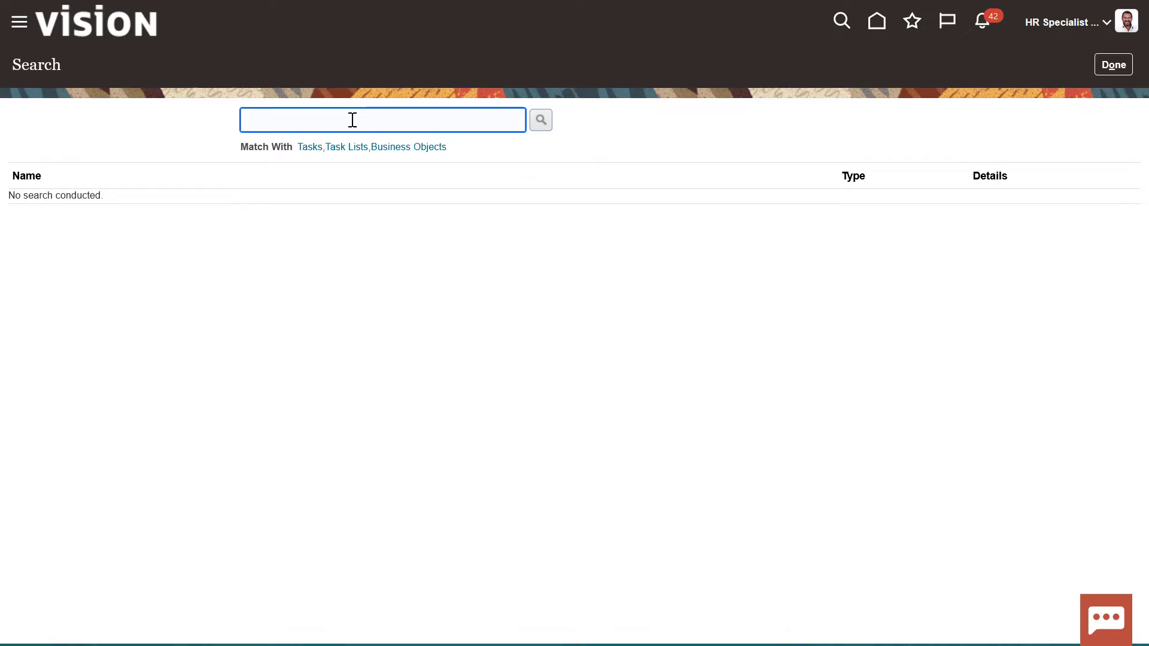
Find Manage Organization Trees via task search and expand Recruiting Organization Tree, showing inactive version 1 and active version 2
text(manage organization trees)
click(545, 130)
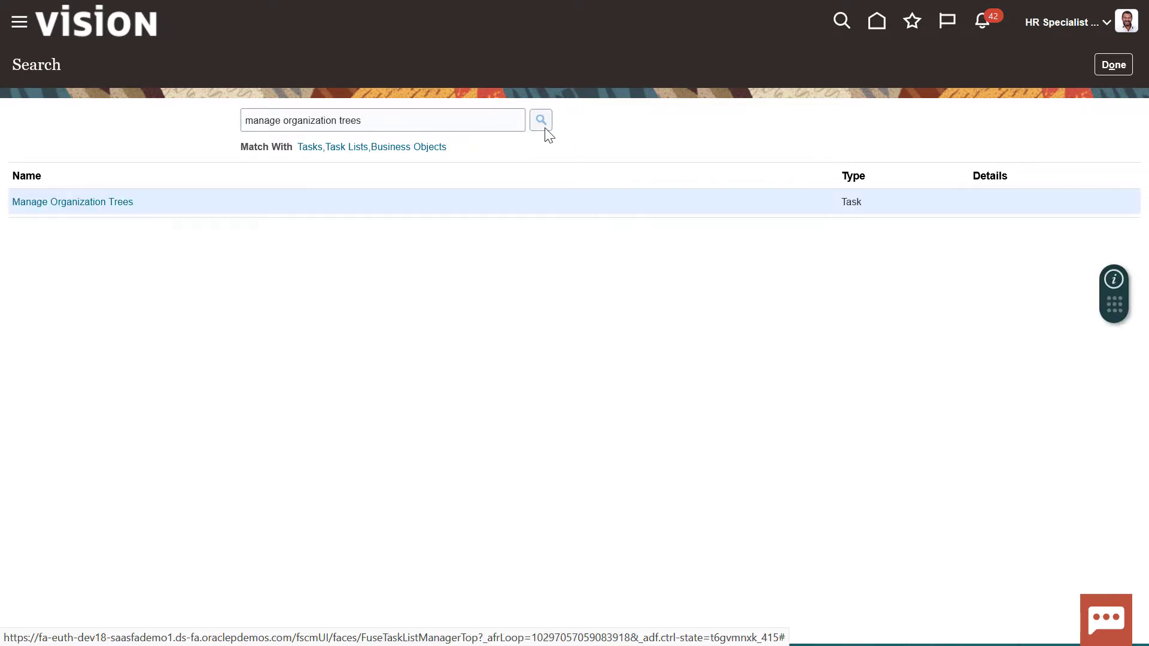
click(117, 205)
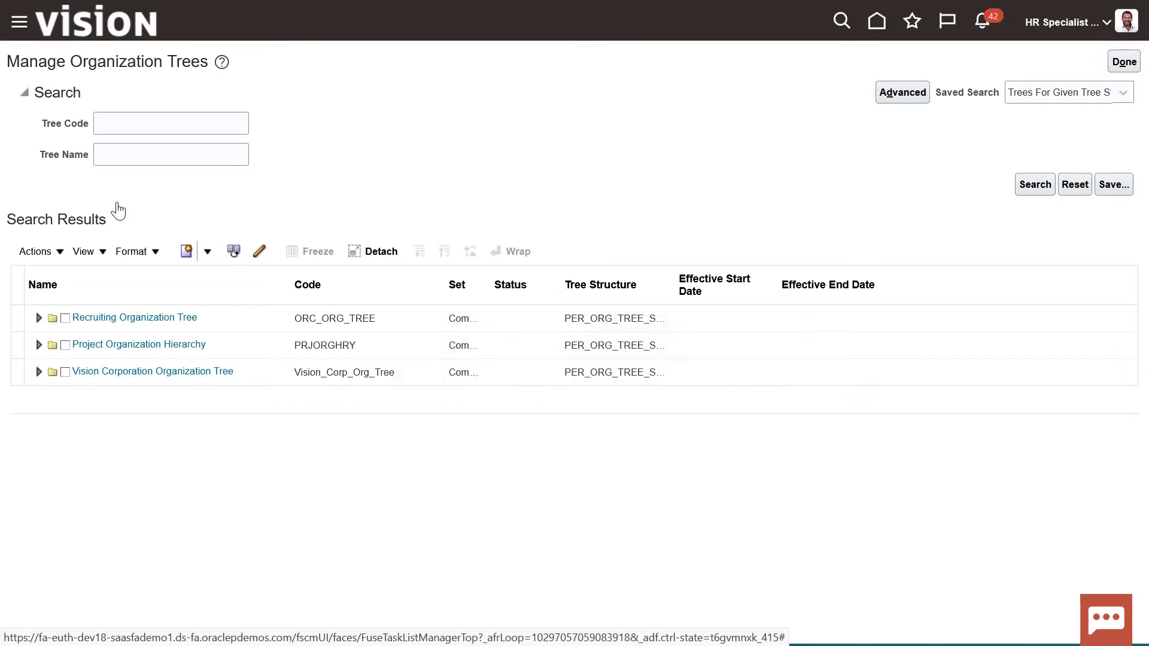
click(37, 319)
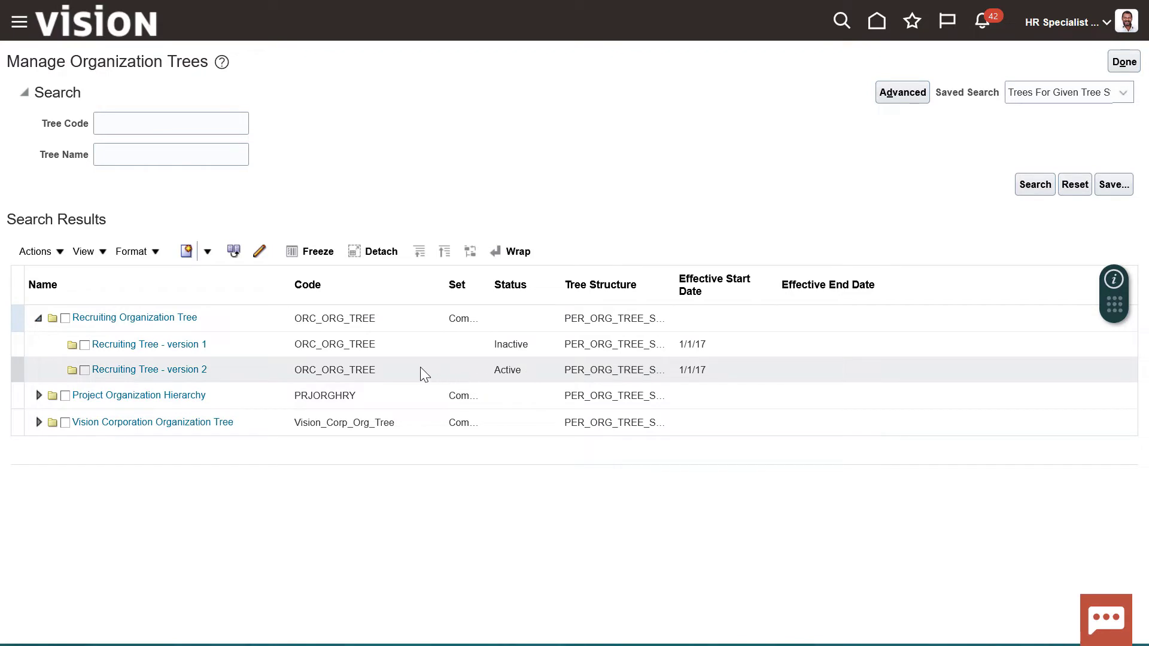
drag(377, 370, 280, 375)
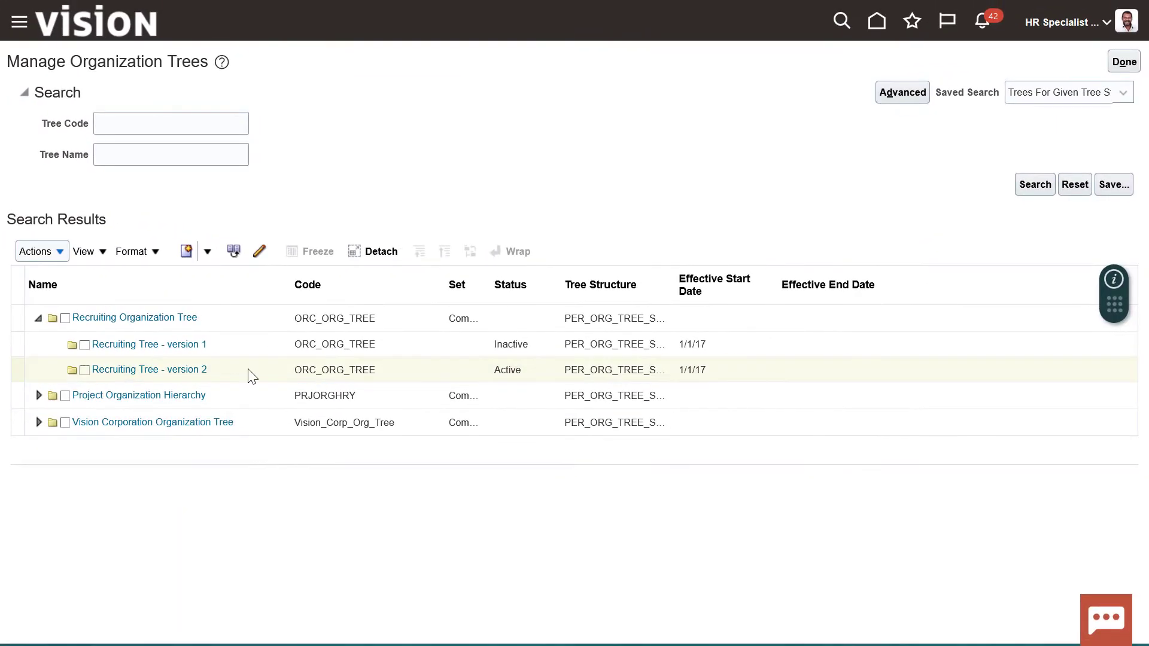
click(246, 325)
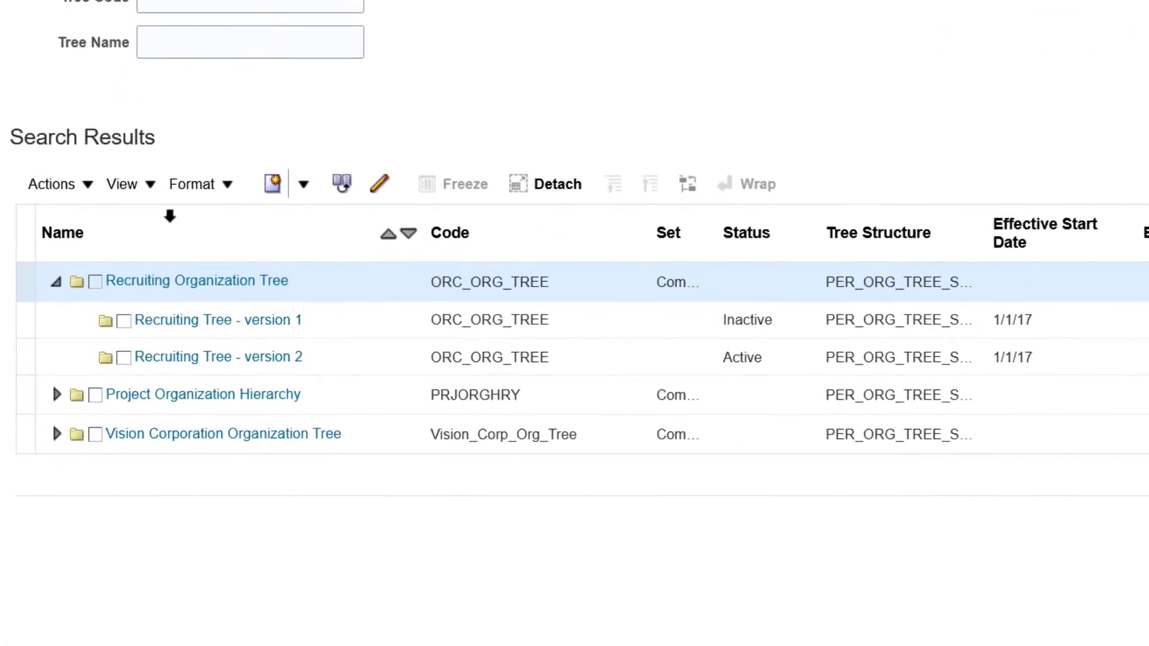
click(89, 181)
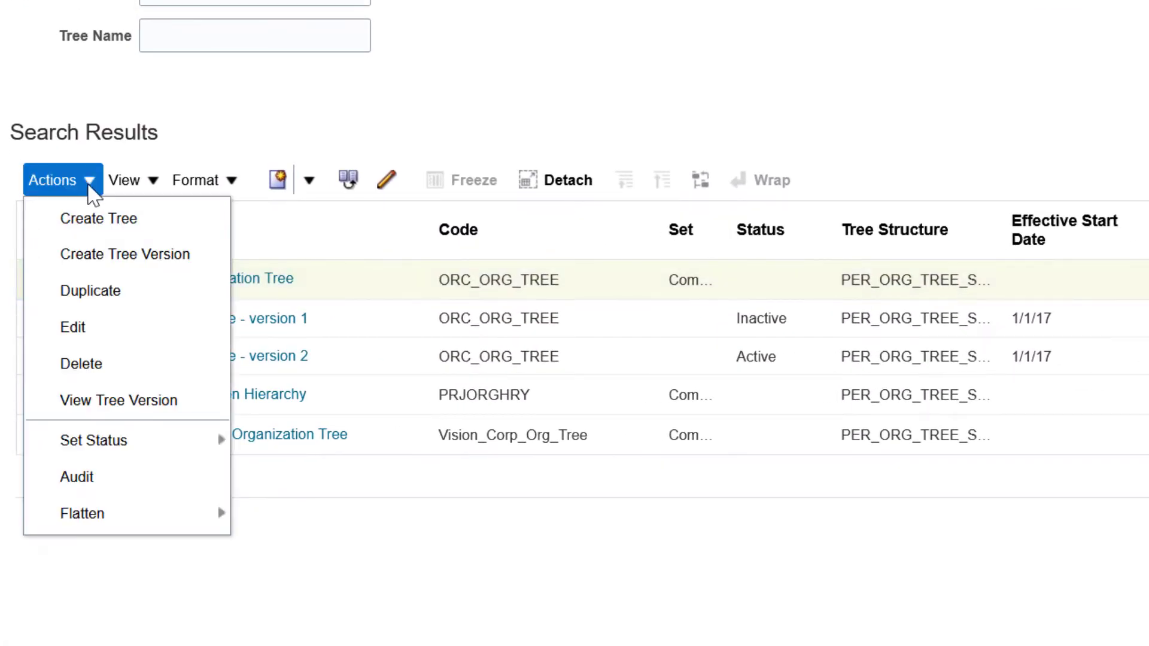
Duplicate version 2 as 'New Recruiting Tree', code ORC_ORG_NOSPACES, then expand the new tree
click(90, 292)
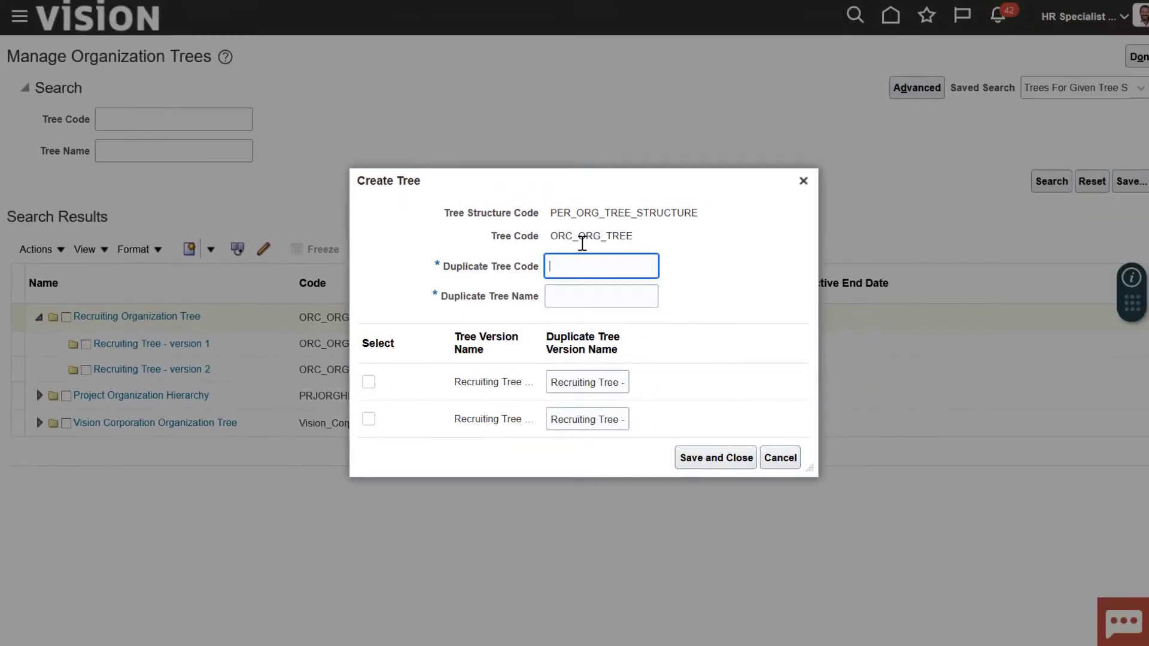
text(ORC_ORG_NOSPACES)
key(Tab)
text(New Recruiting Tree)
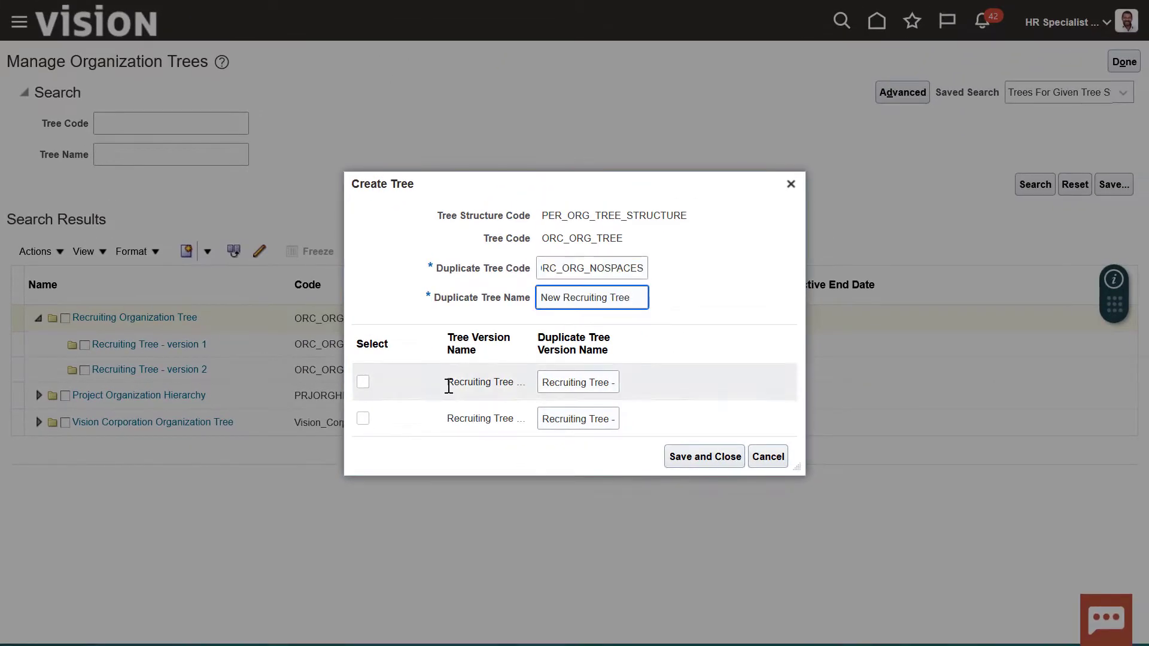
click(362, 419)
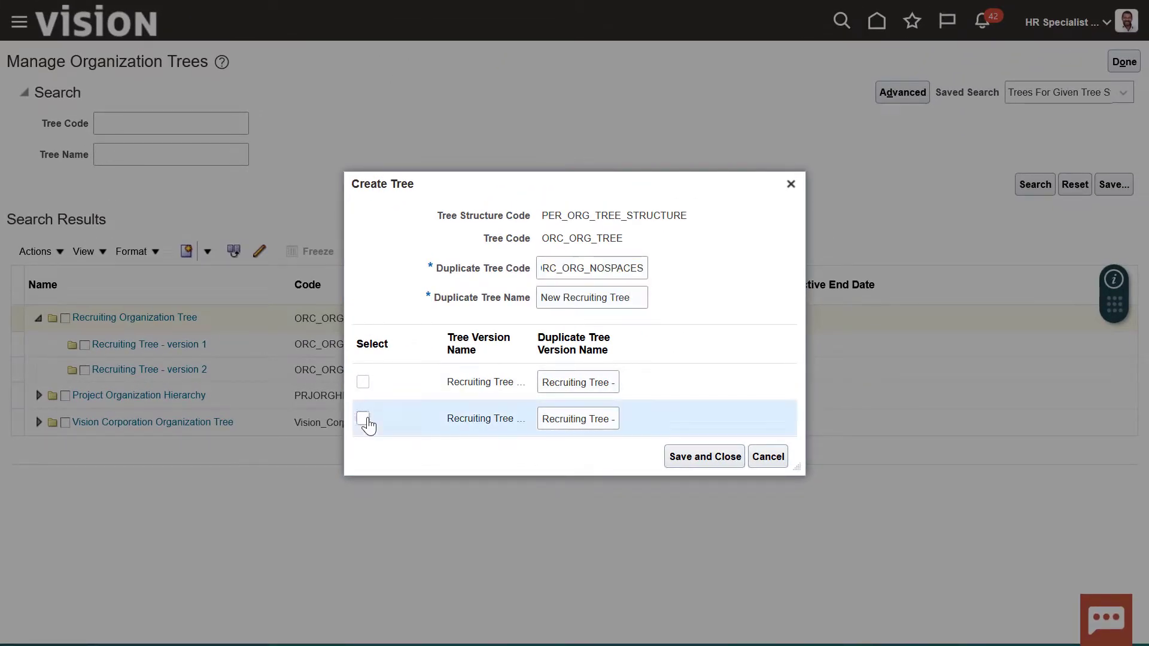
click(688, 461)
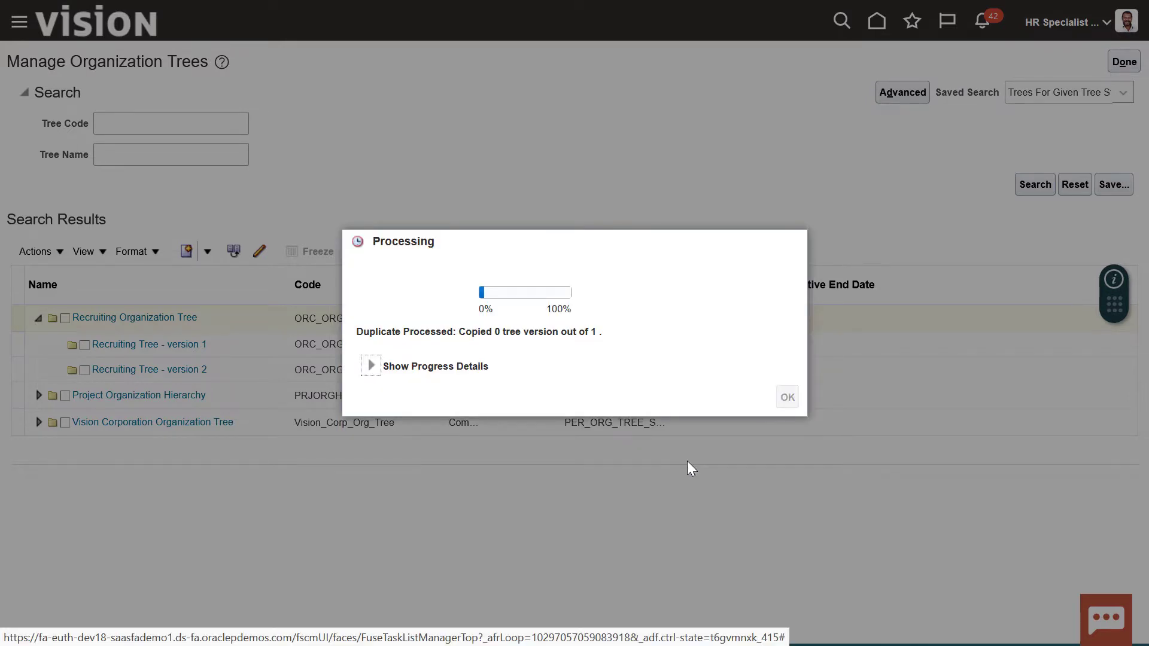
click(787, 403)
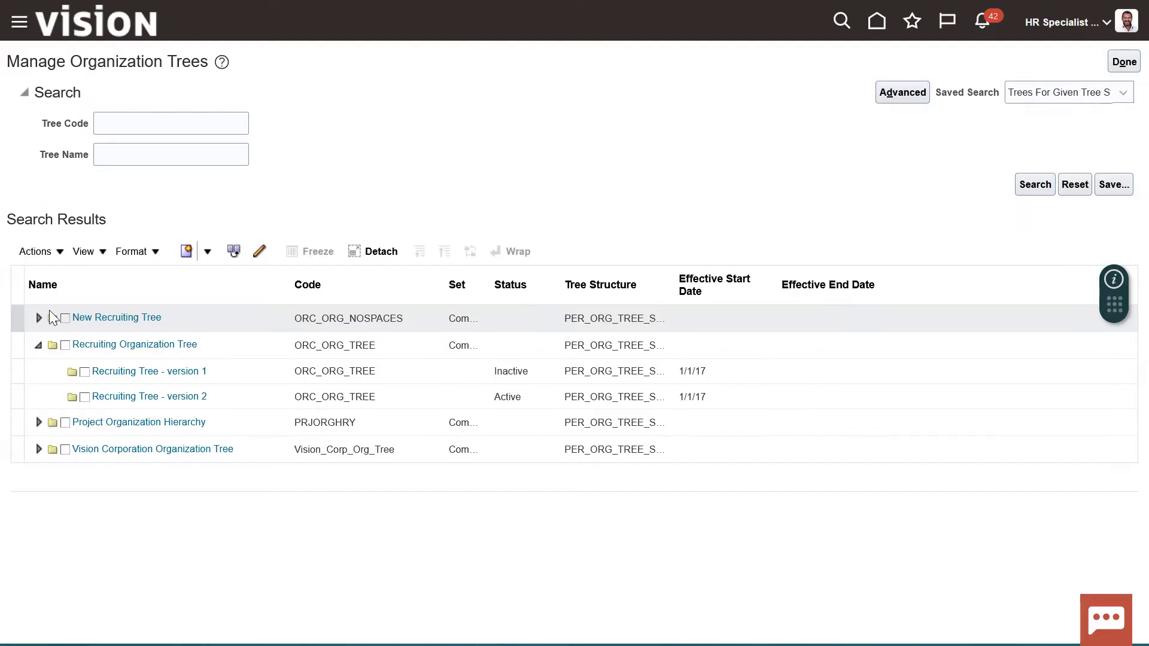
click(37, 319)
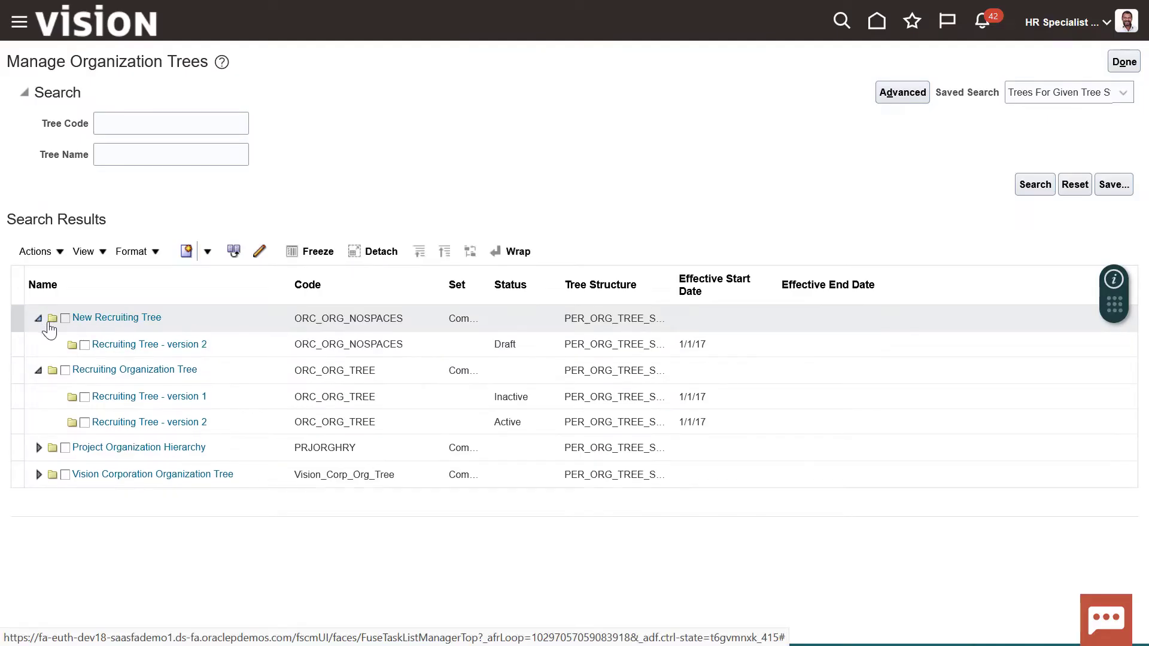
Set New Recruiting Tree version 2 to Active and pass its online audit
click(495, 358)
click(60, 252)
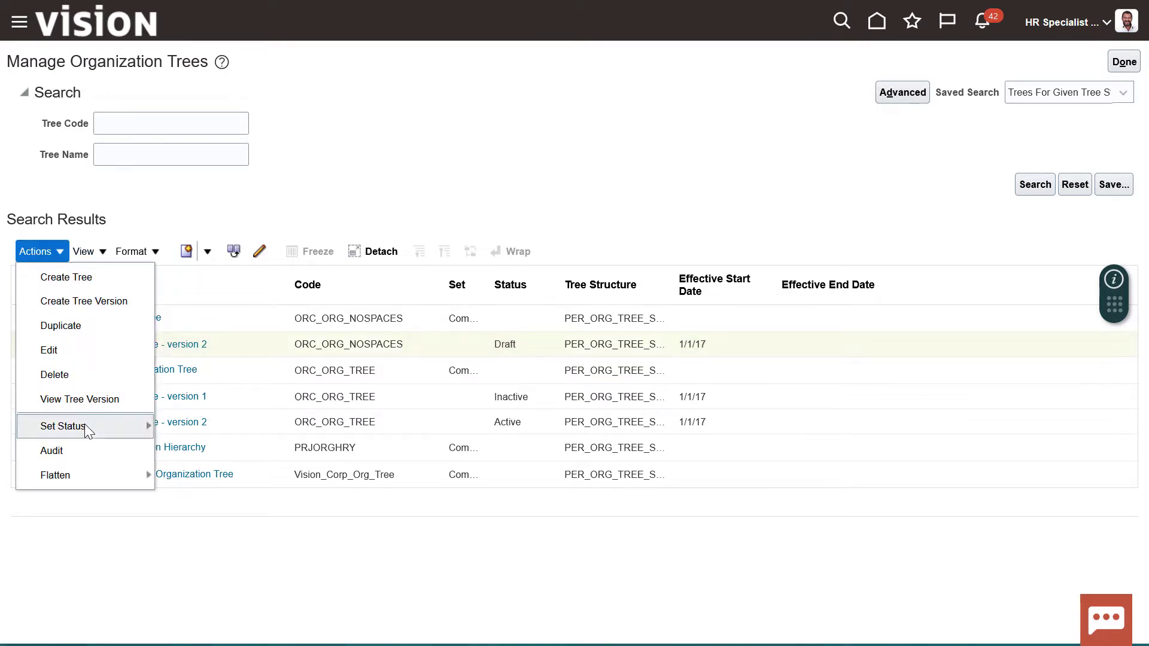
mouse_move(85, 425)
click(186, 457)
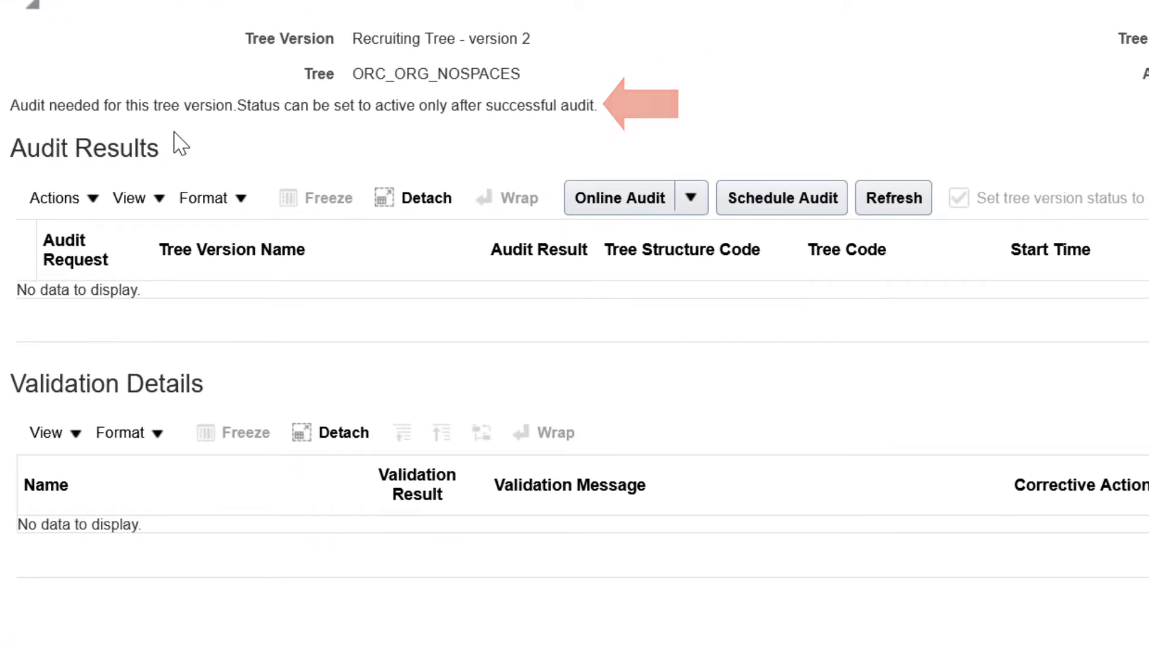
click(592, 198)
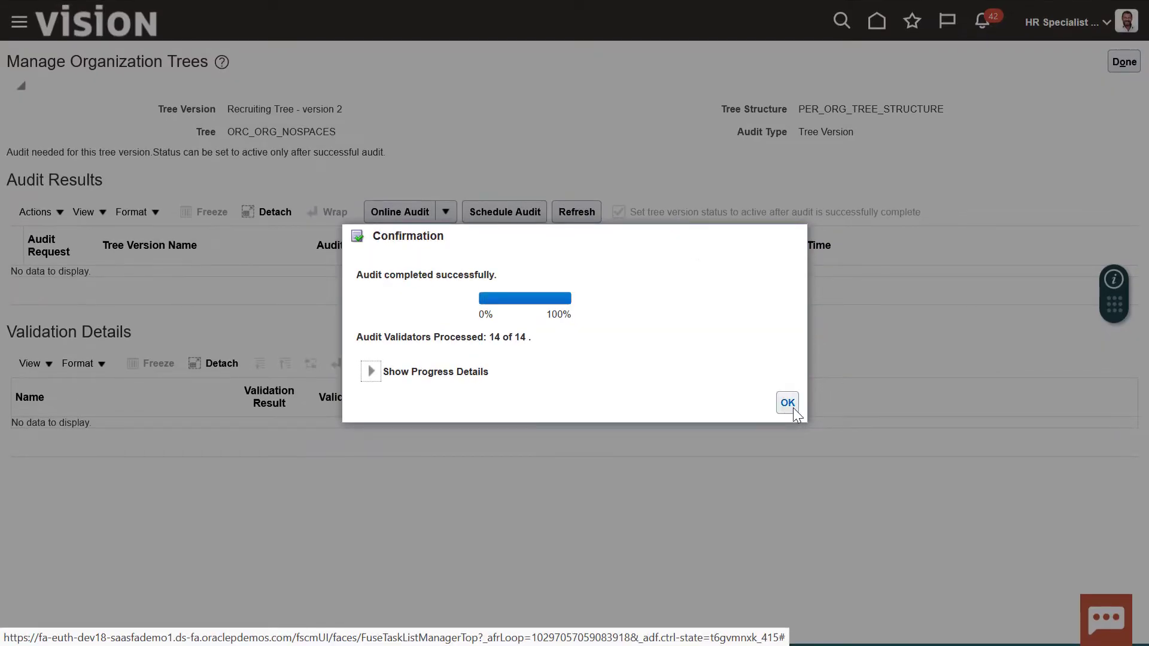
click(788, 403)
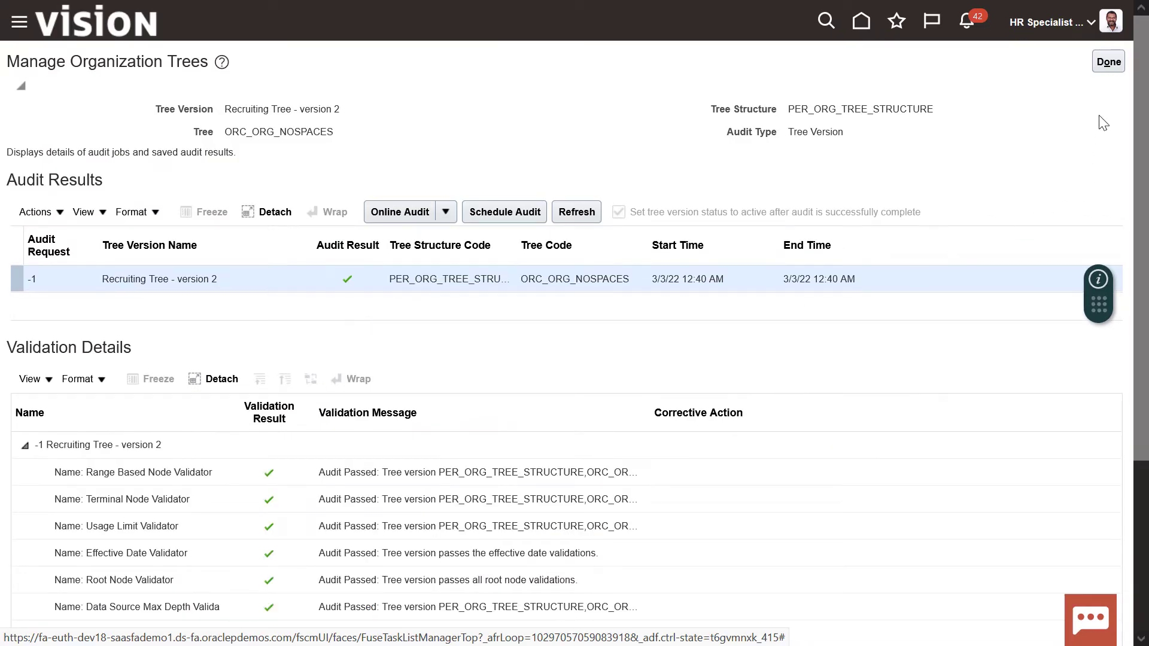
click(1106, 63)
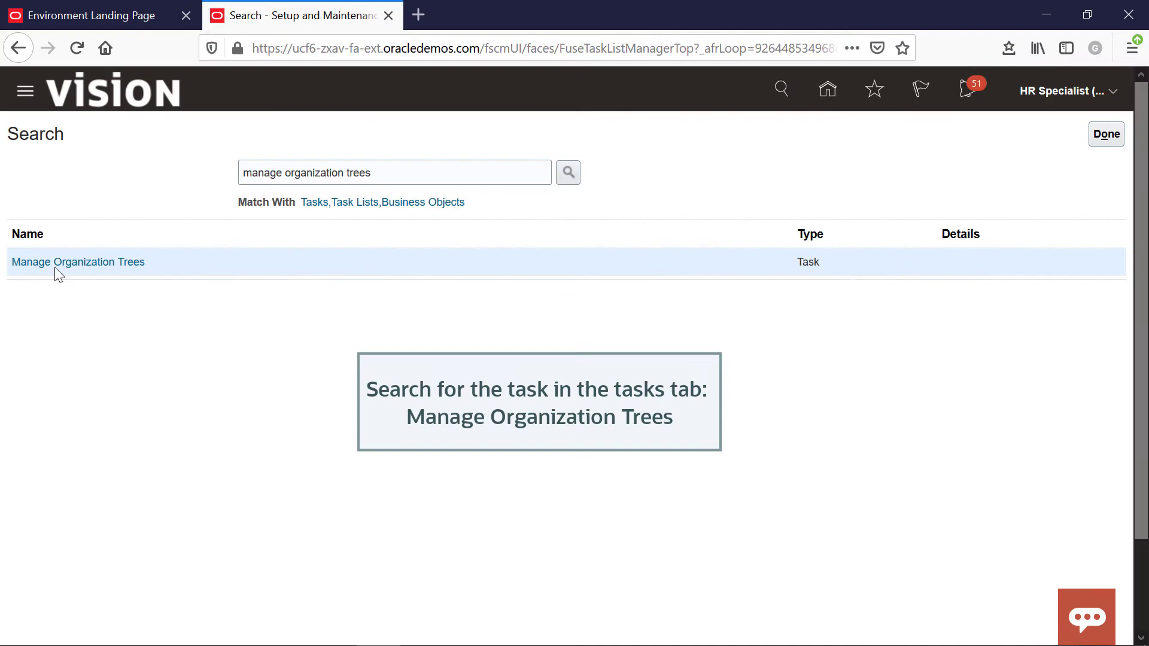
Run online row flattening on Recruiting Tree - version 2 in Manage Organization Trees
click(61, 268)
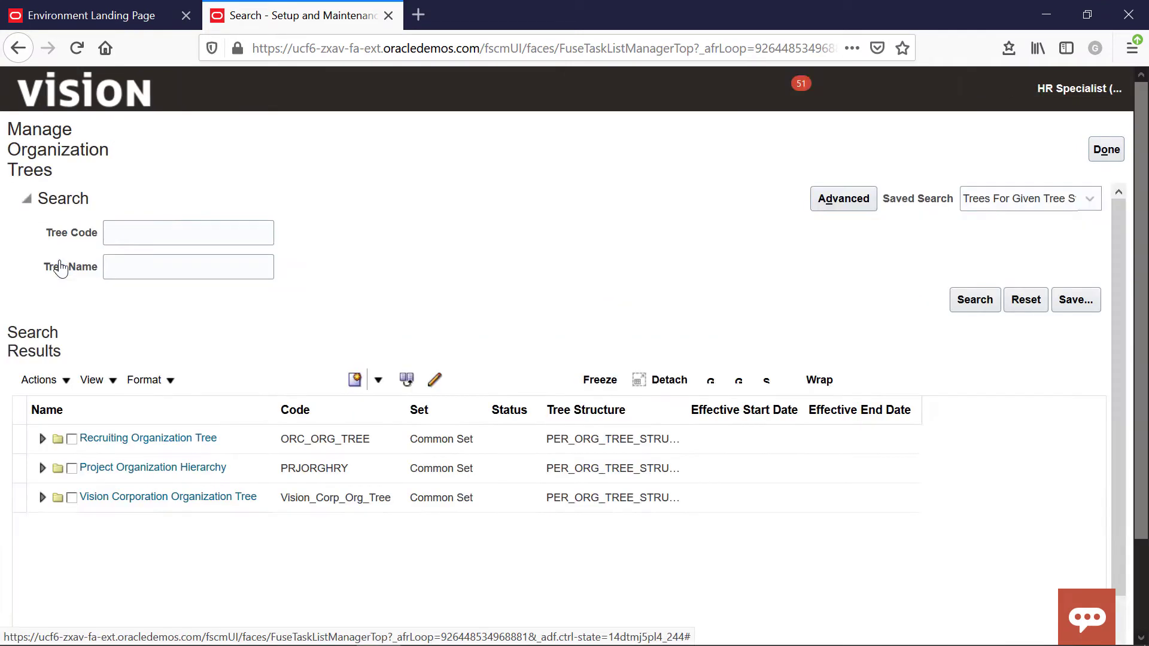
click(42, 402)
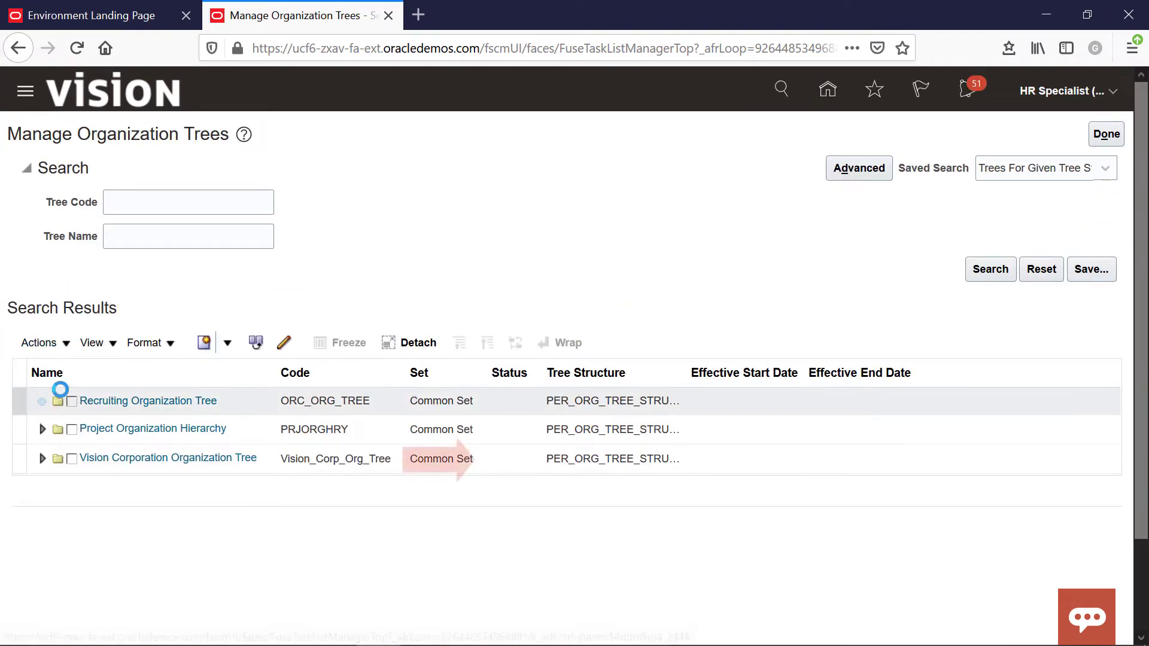
click(255, 458)
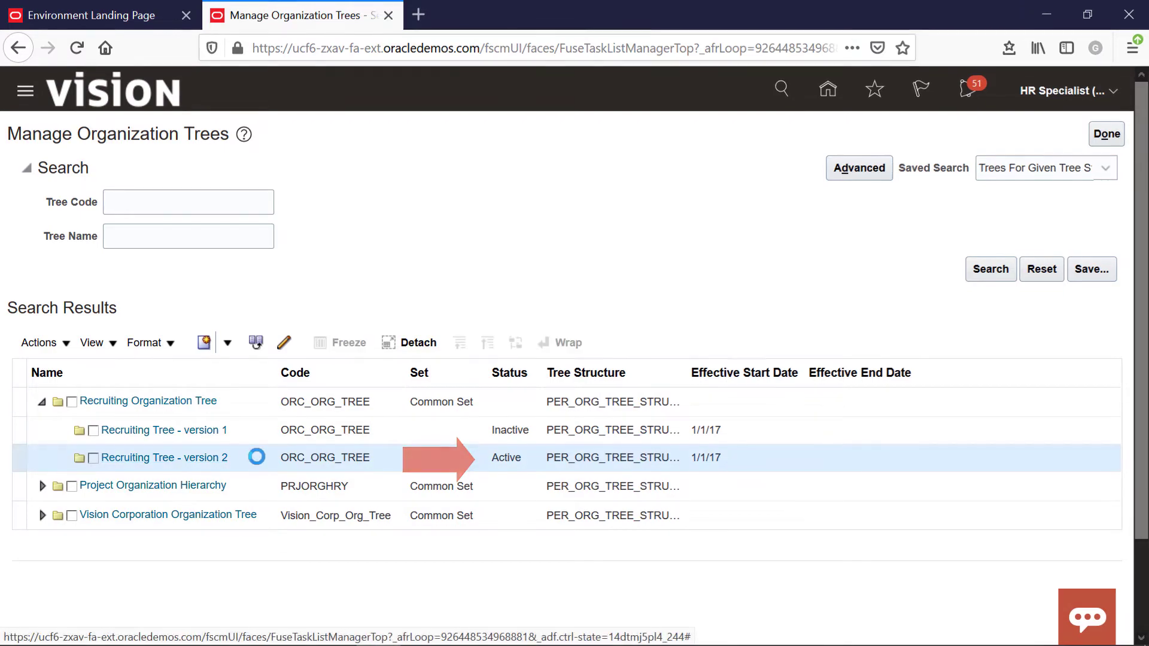
click(66, 344)
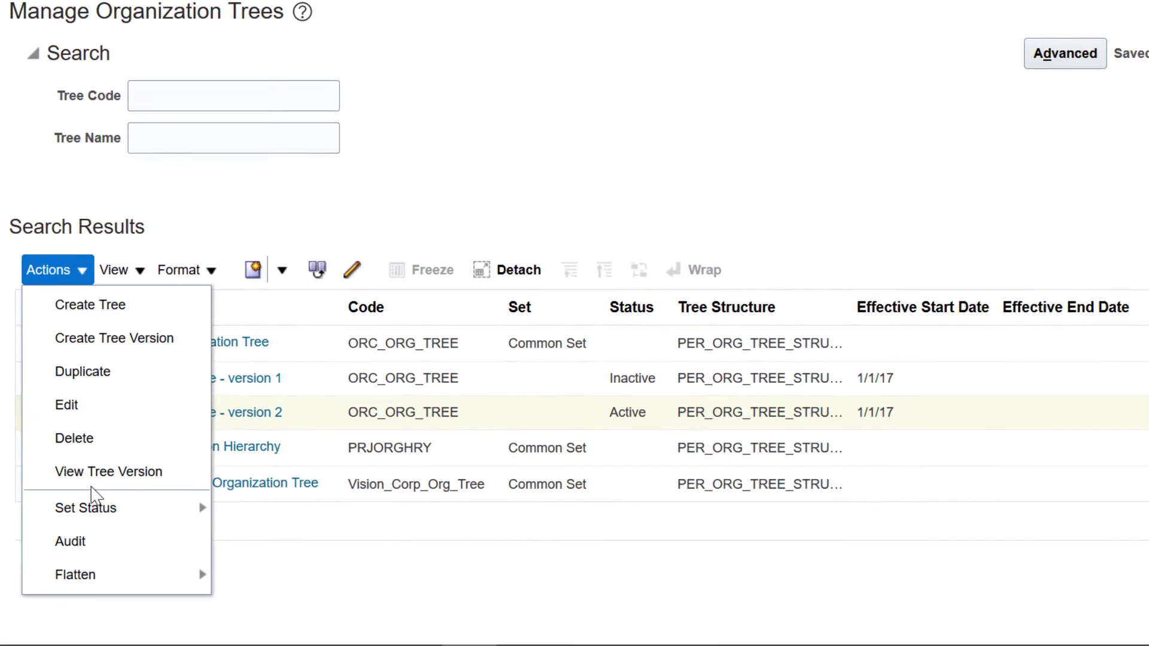
mouse_move(108, 589)
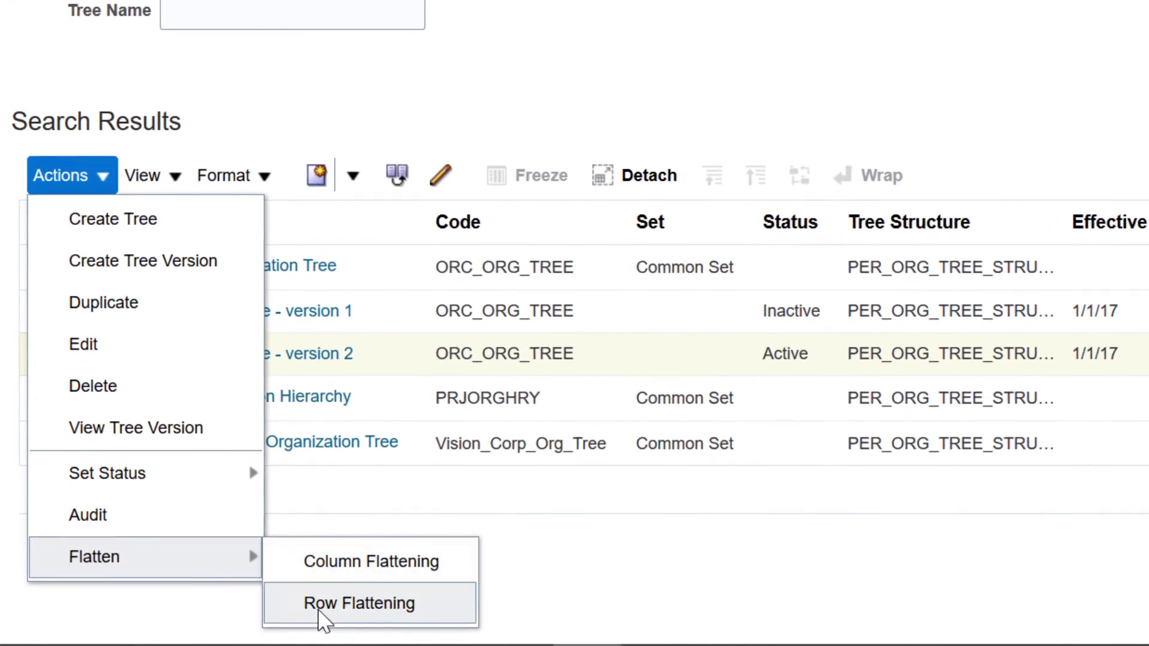
click(305, 610)
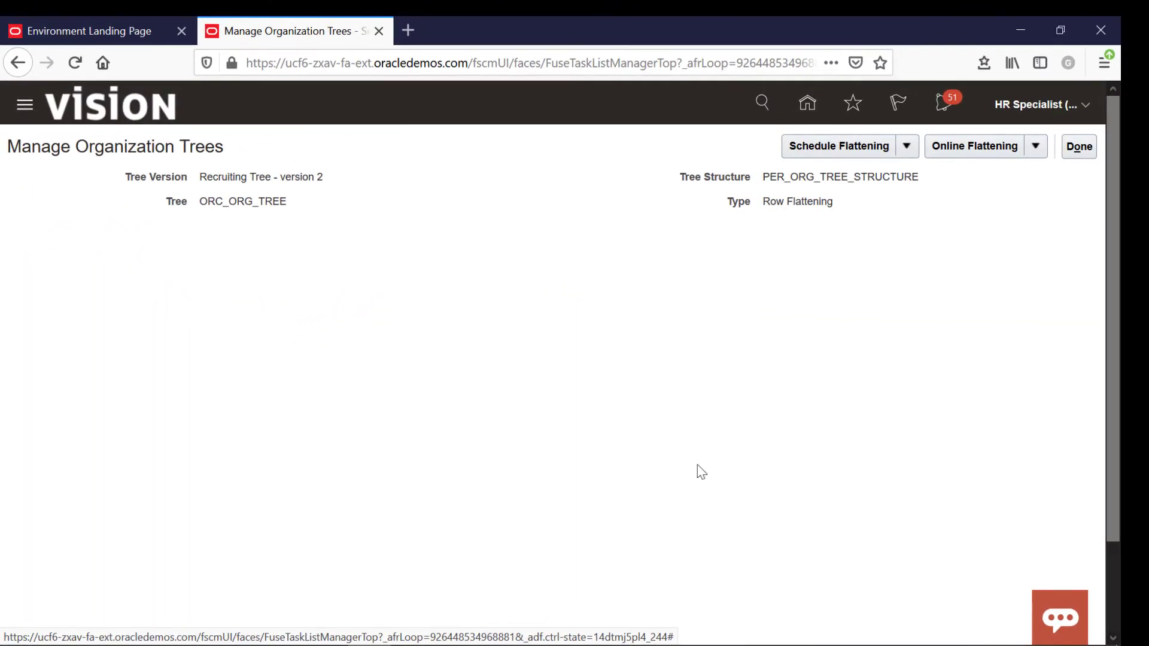
click(989, 150)
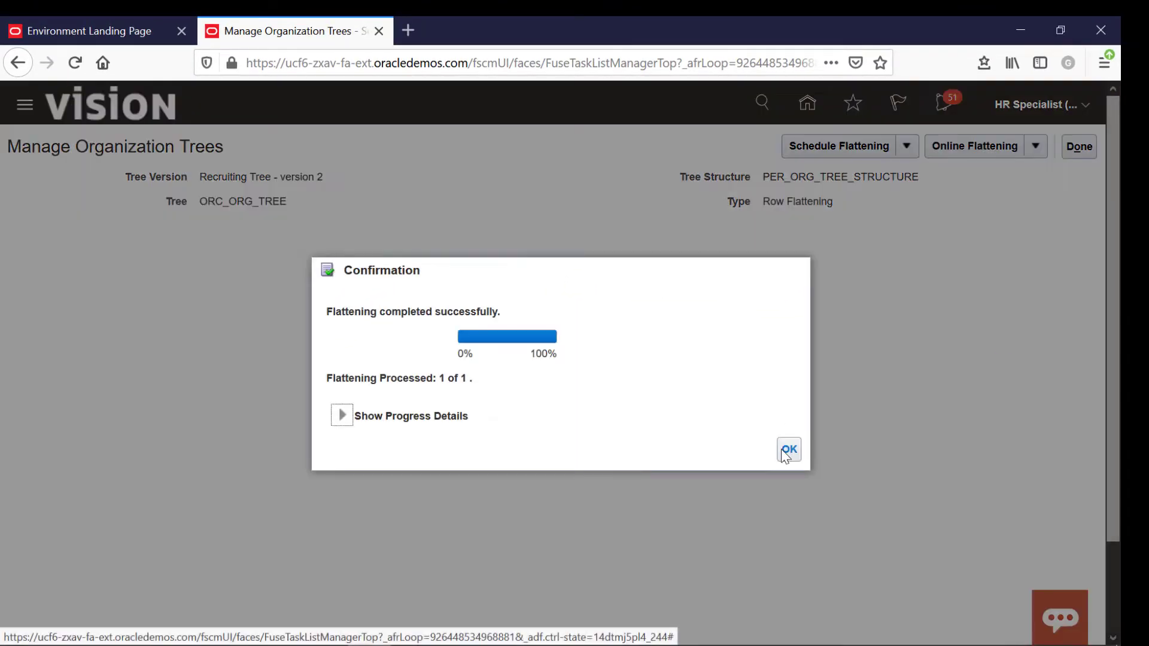
click(787, 450)
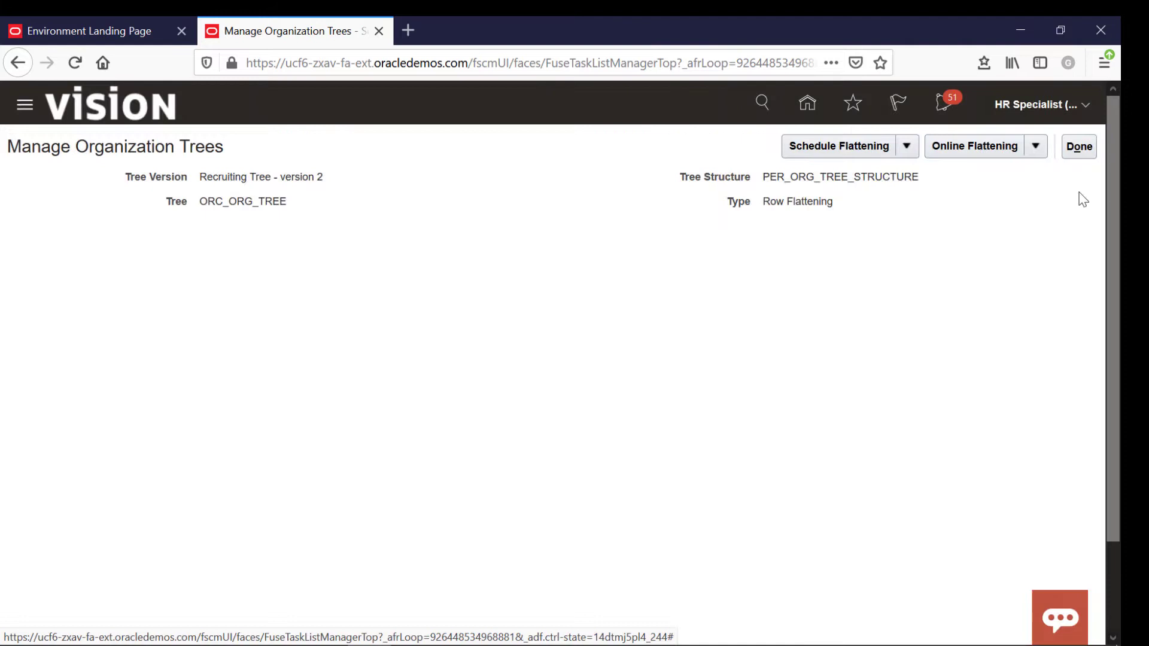
click(1080, 149)
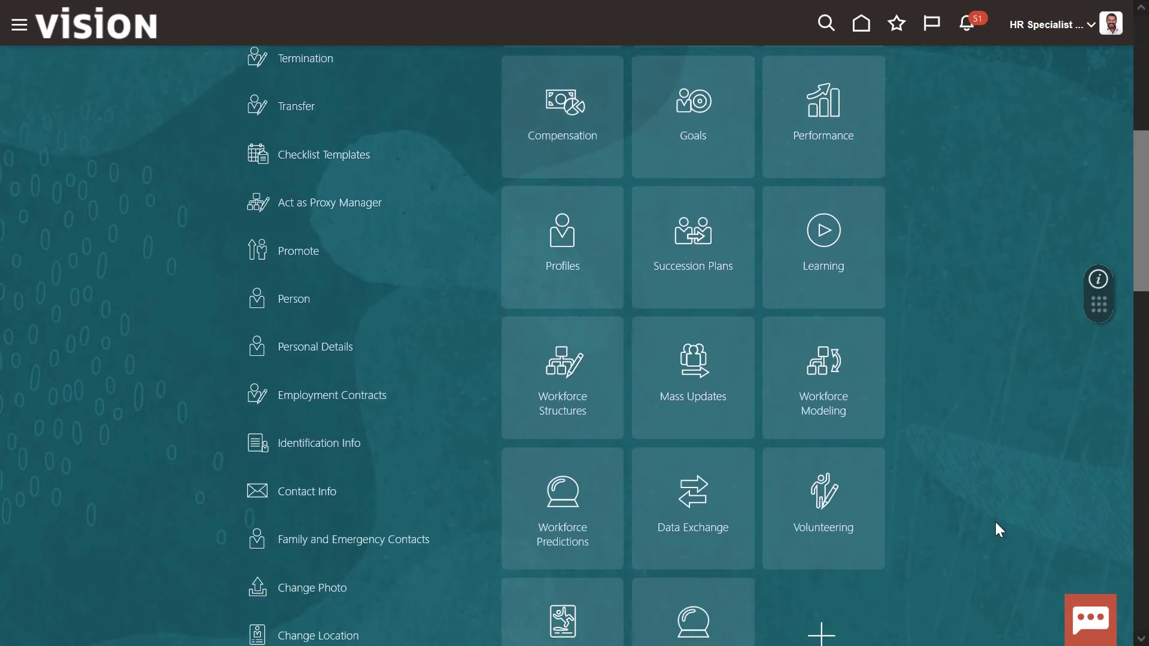
Search the Workforce Structures tasks for 'preview' and open Preview HCM Data Security
click(558, 390)
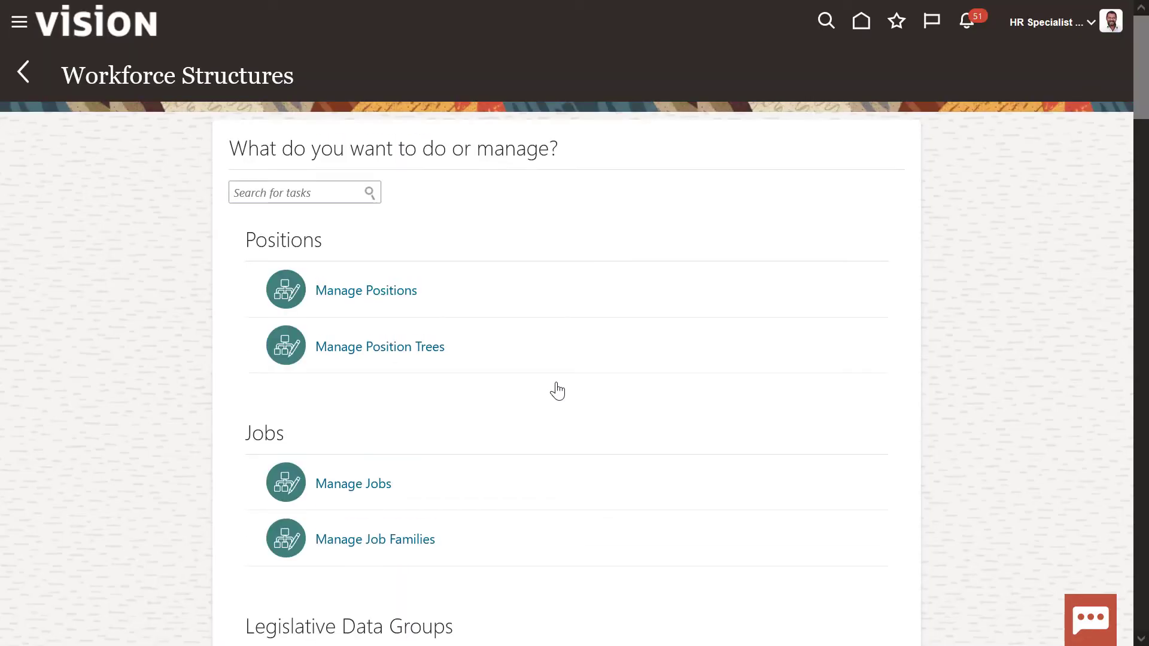
click(298, 193)
text(preview)
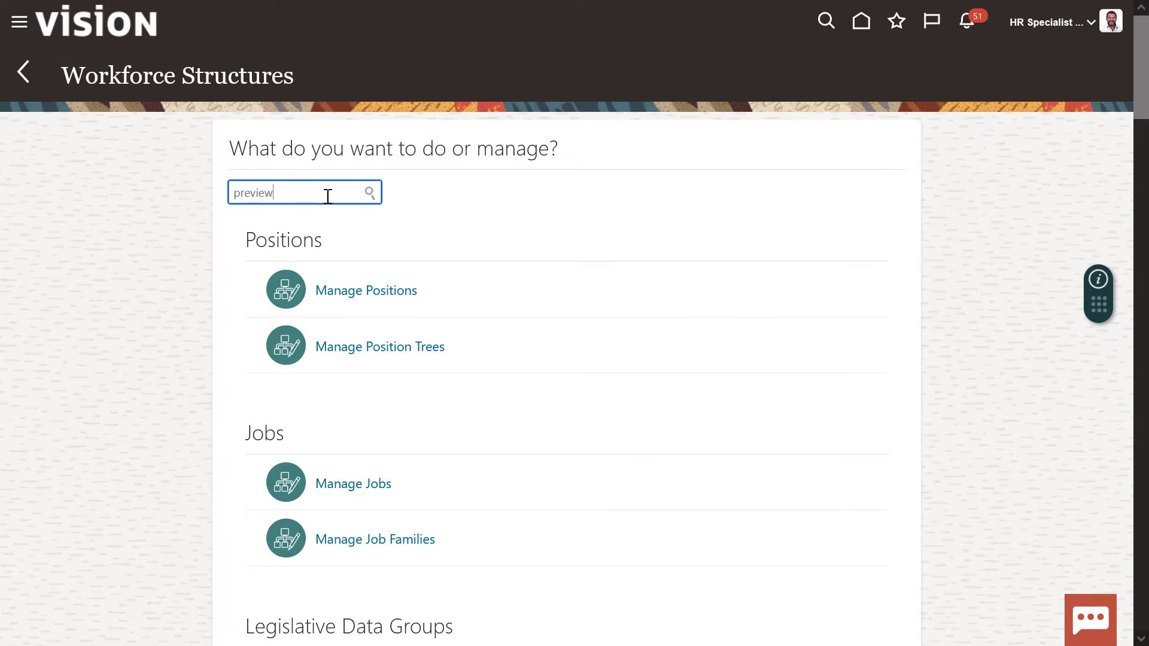
click(368, 193)
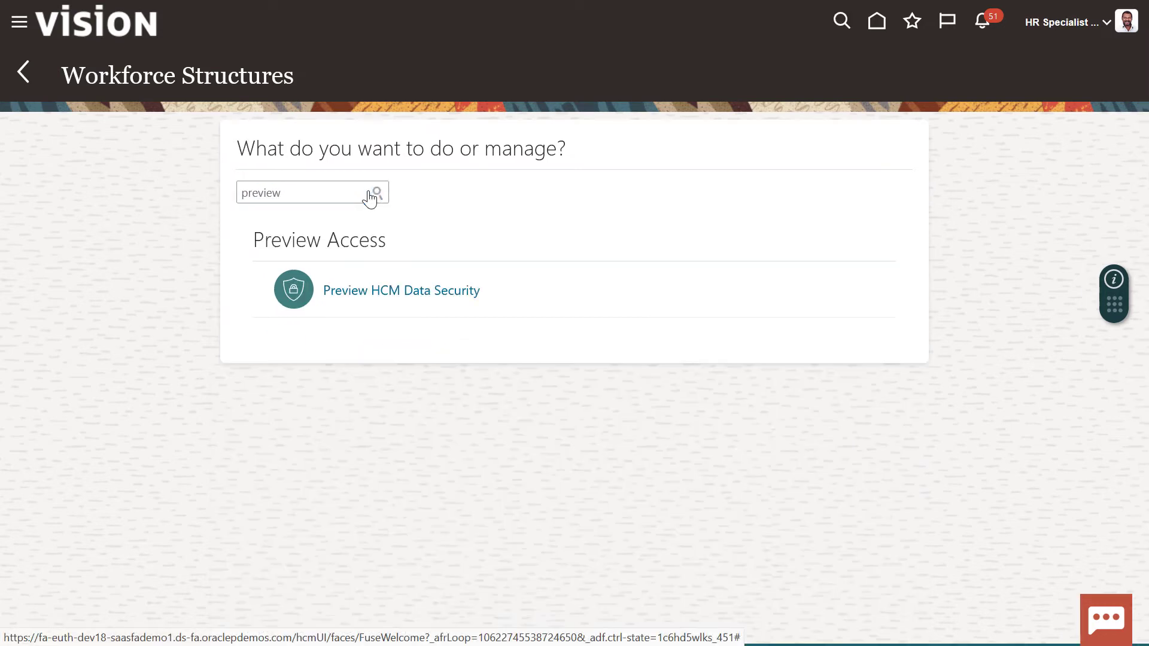
click(476, 301)
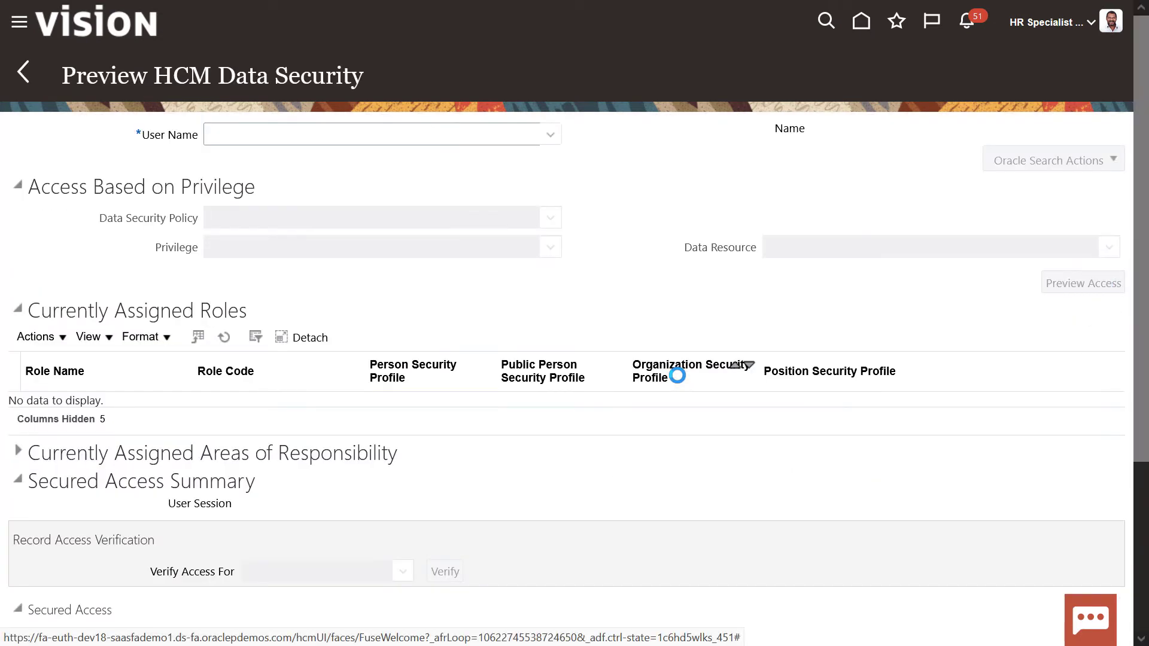
Enter the user's name and confirm their roles use View All Organizations as organization security profile
click(318, 128)
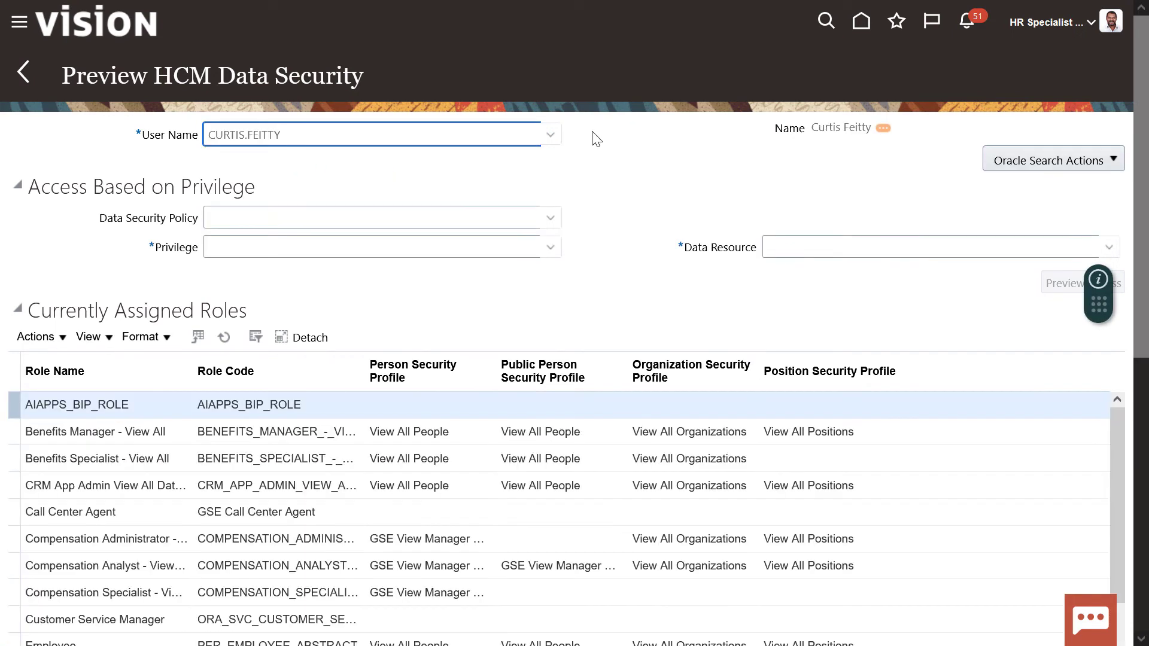
scroll(596, 139, down, 1)
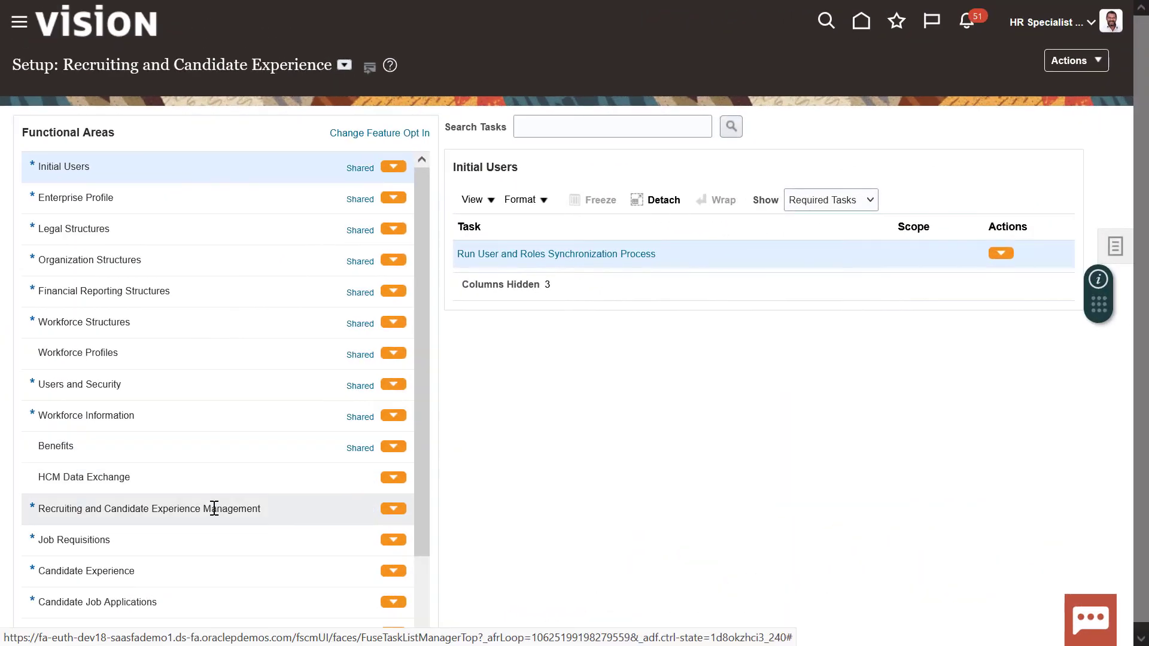
Choose New Recruiting Tree as Recruiting Organization Tree Name in Enterprise Recruiting and Candidate Experience Information
click(214, 510)
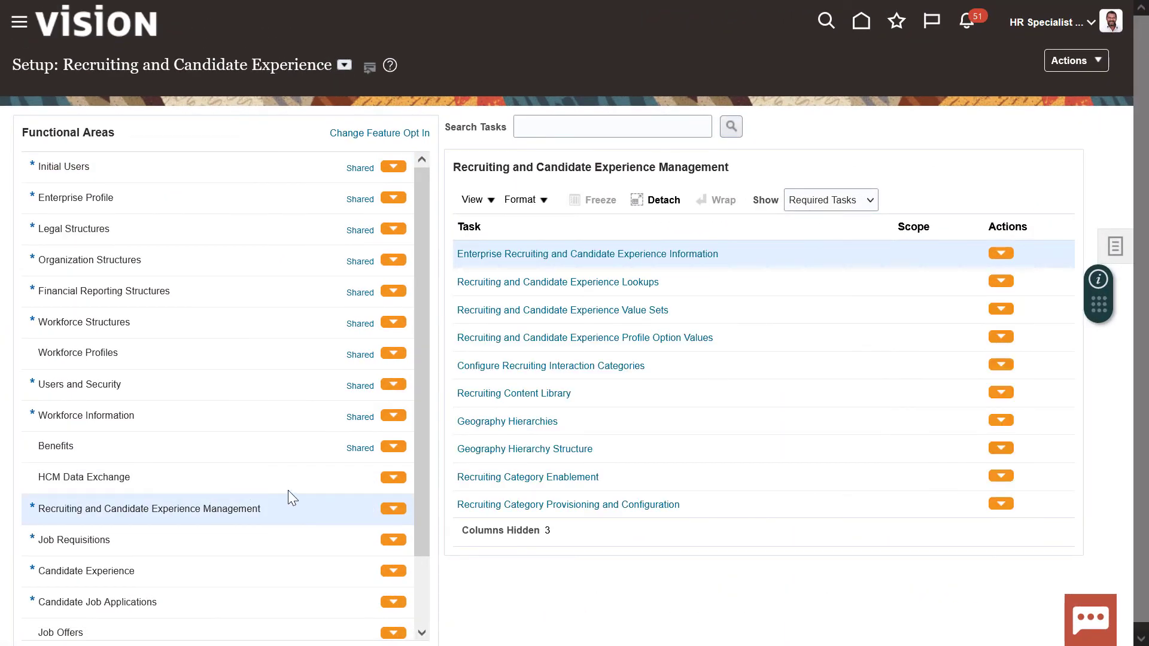
click(649, 255)
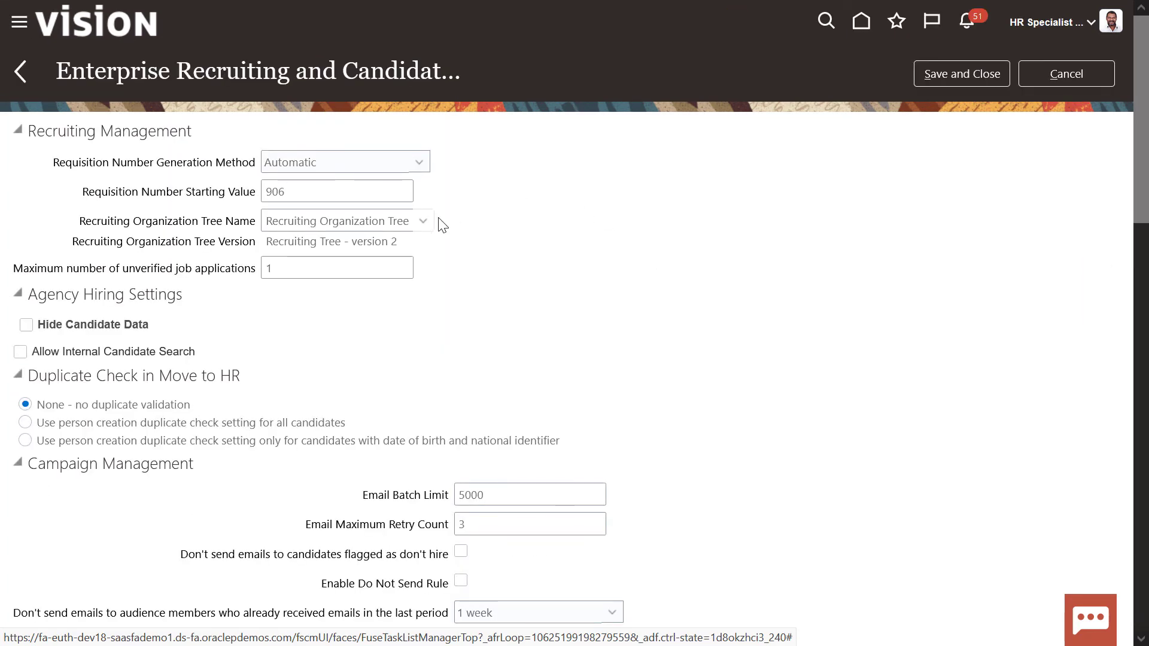
click(424, 222)
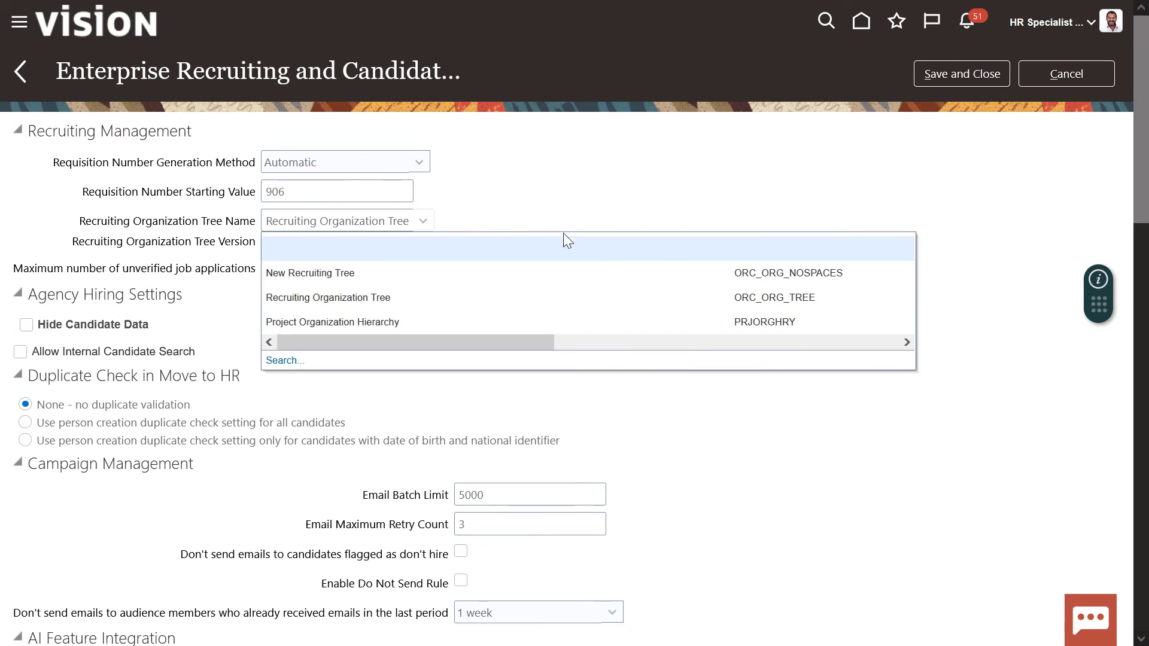
click(542, 276)
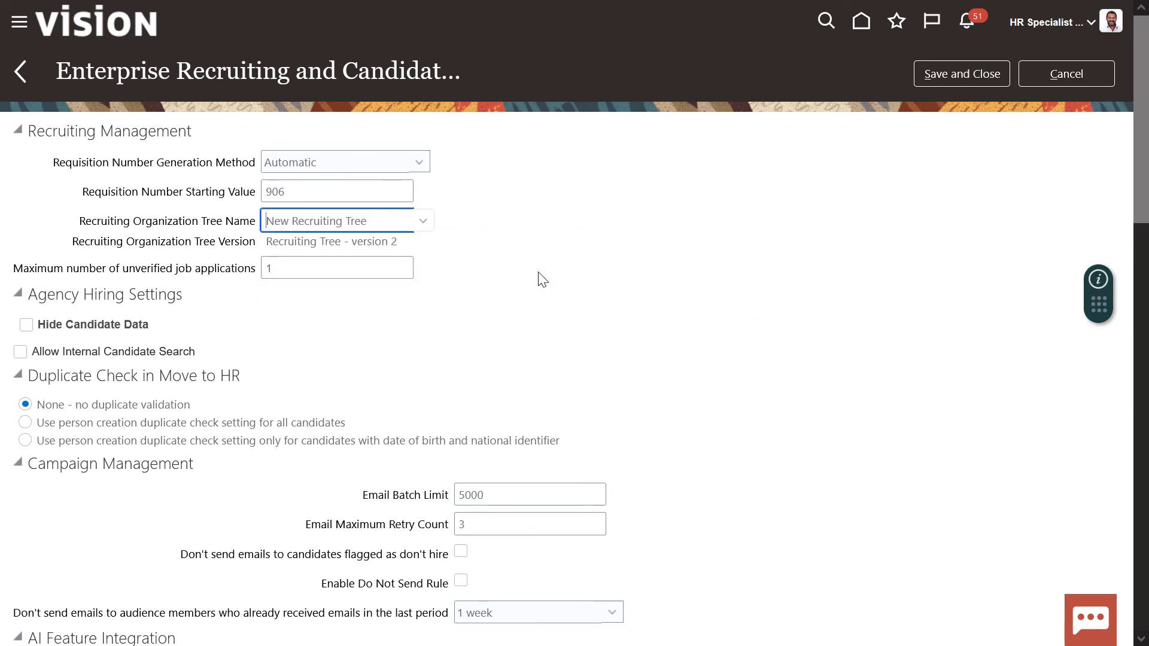